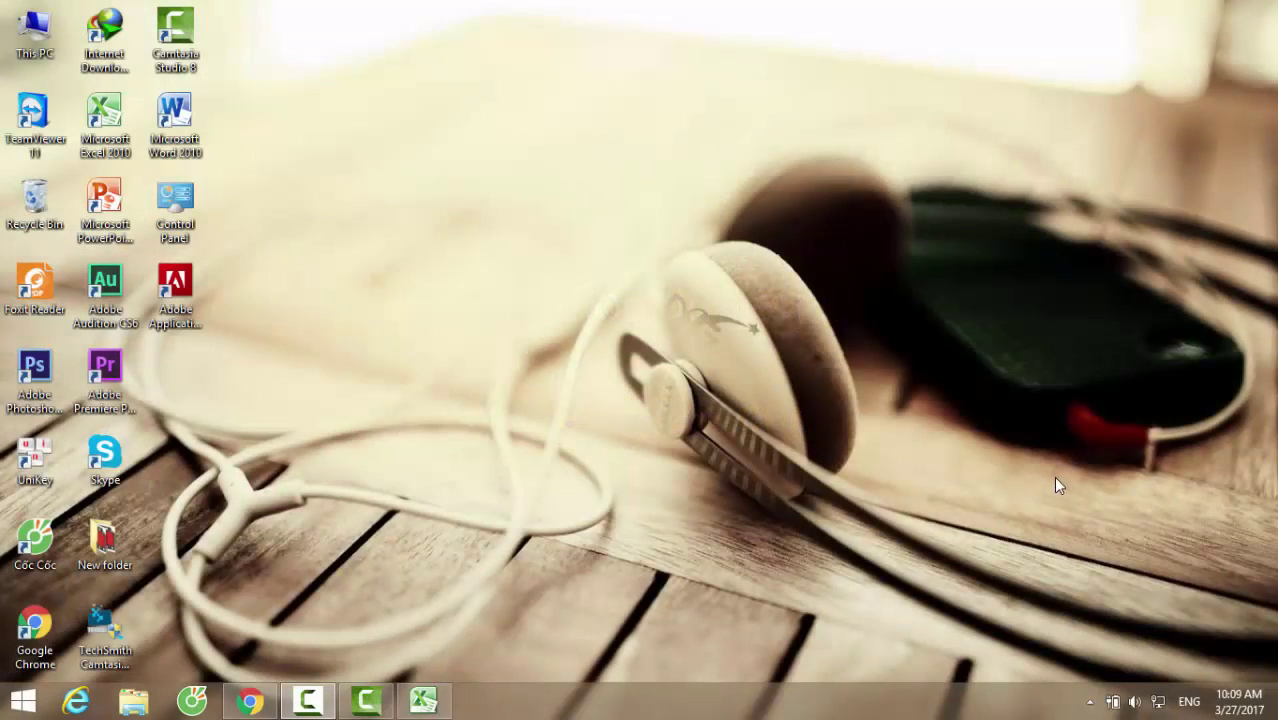
Bring Excel's Book1, holding the five-person student table, to the front.
{"action": "left_click", "coordinate": [424, 701]}
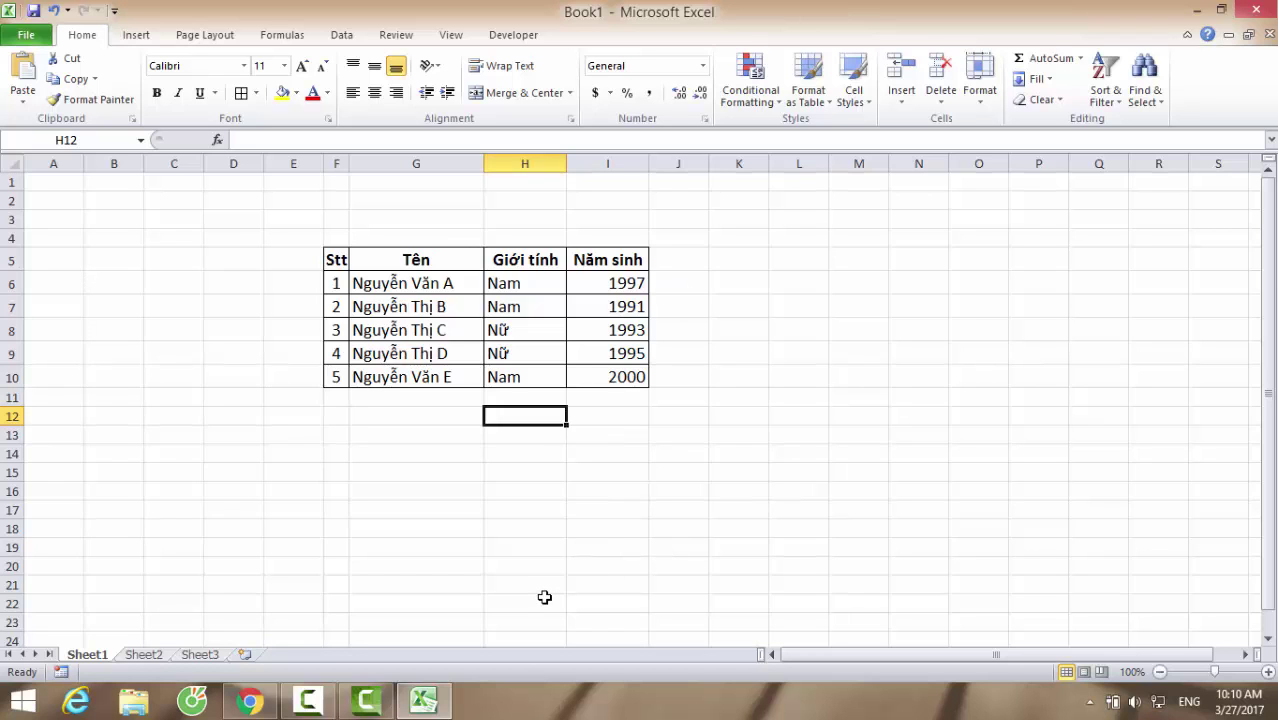
Skim the tech12h Excel sorting-and-filtering article in Chrome, then close the browser.
{"action": "left_click", "coordinate": [243, 701]}
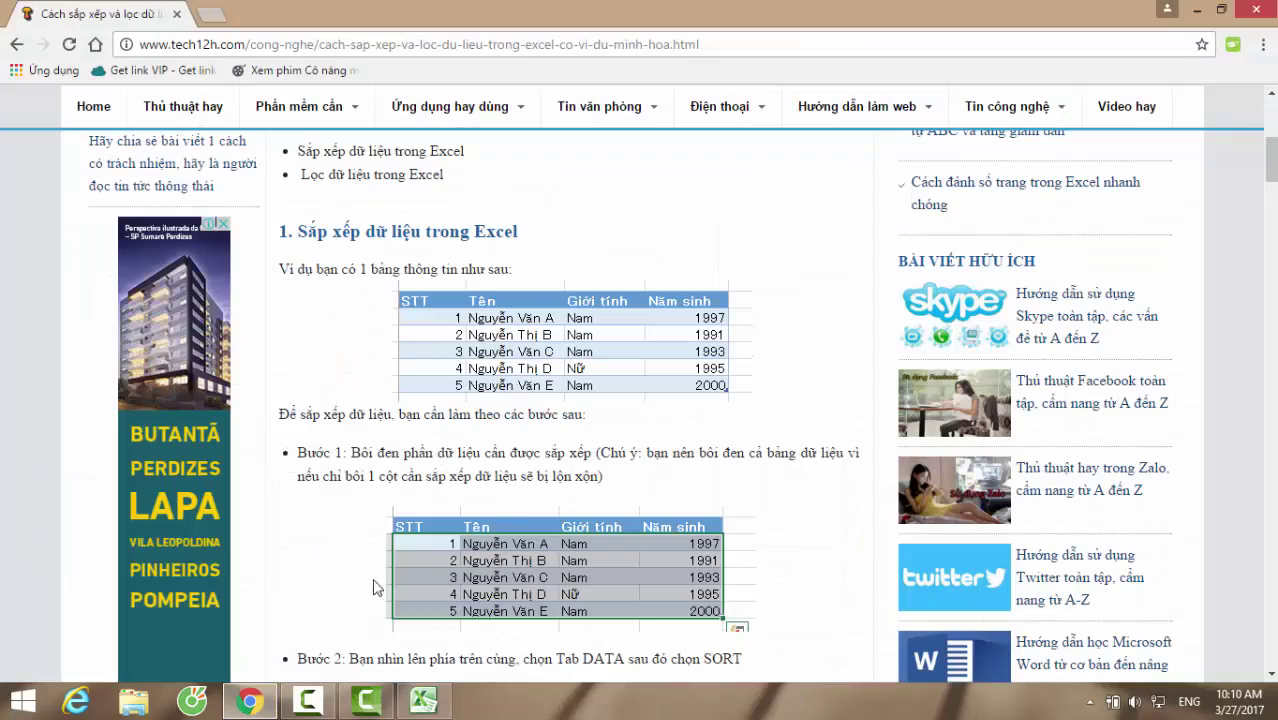
{"action": "mouse_move", "coordinate": [1274, 184]}
{"action": "left_mouse_down"}
{"action": "mouse_move", "coordinate": [1274, 168]}
{"action": "mouse_move", "coordinate": [1273, 428]}
{"action": "left_mouse_up"}
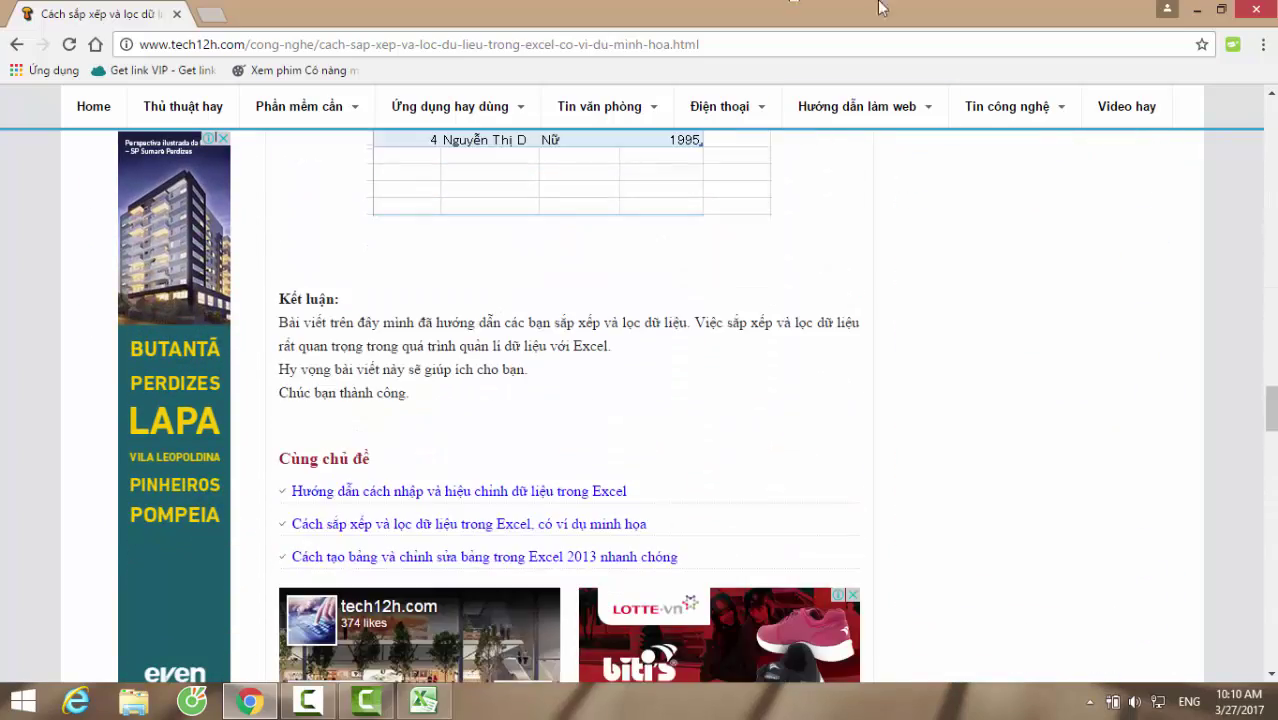
{"action": "left_click", "coordinate": [1249, 17]}
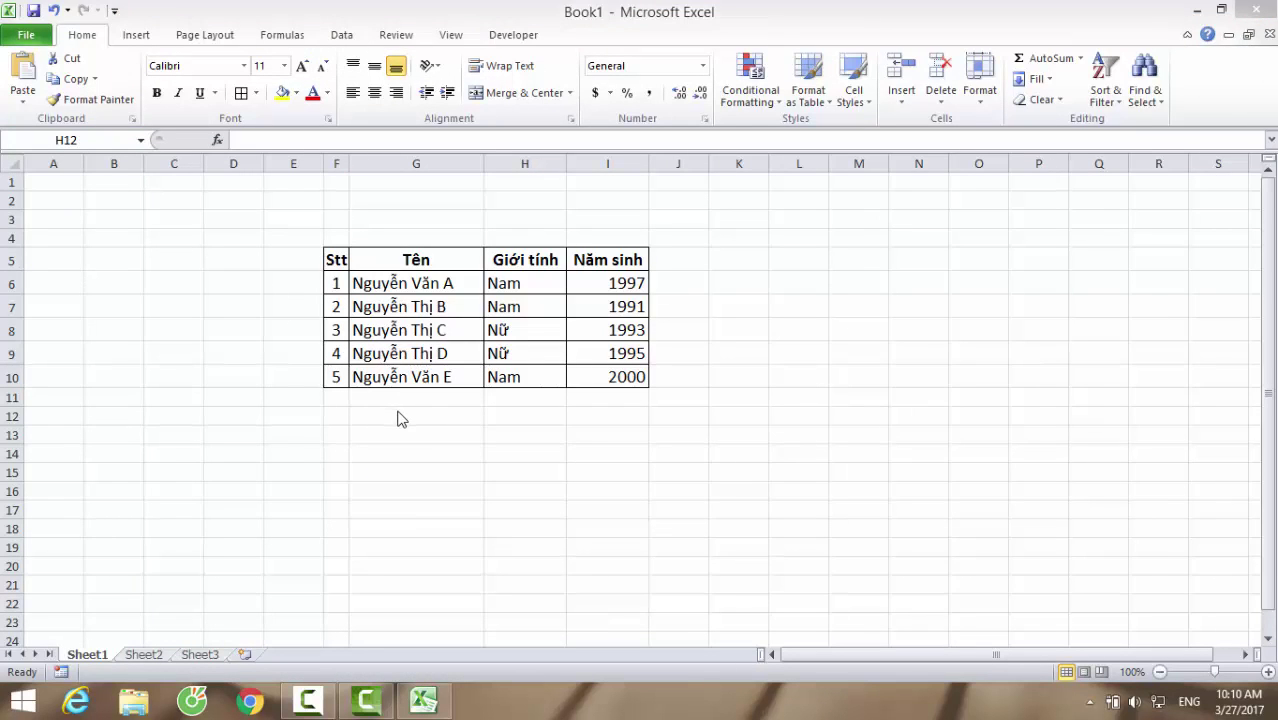
Select the student table F5:I10, headers included, with the Data ribbon tools showing.
{"action": "double_click", "coordinate": [336, 260]}
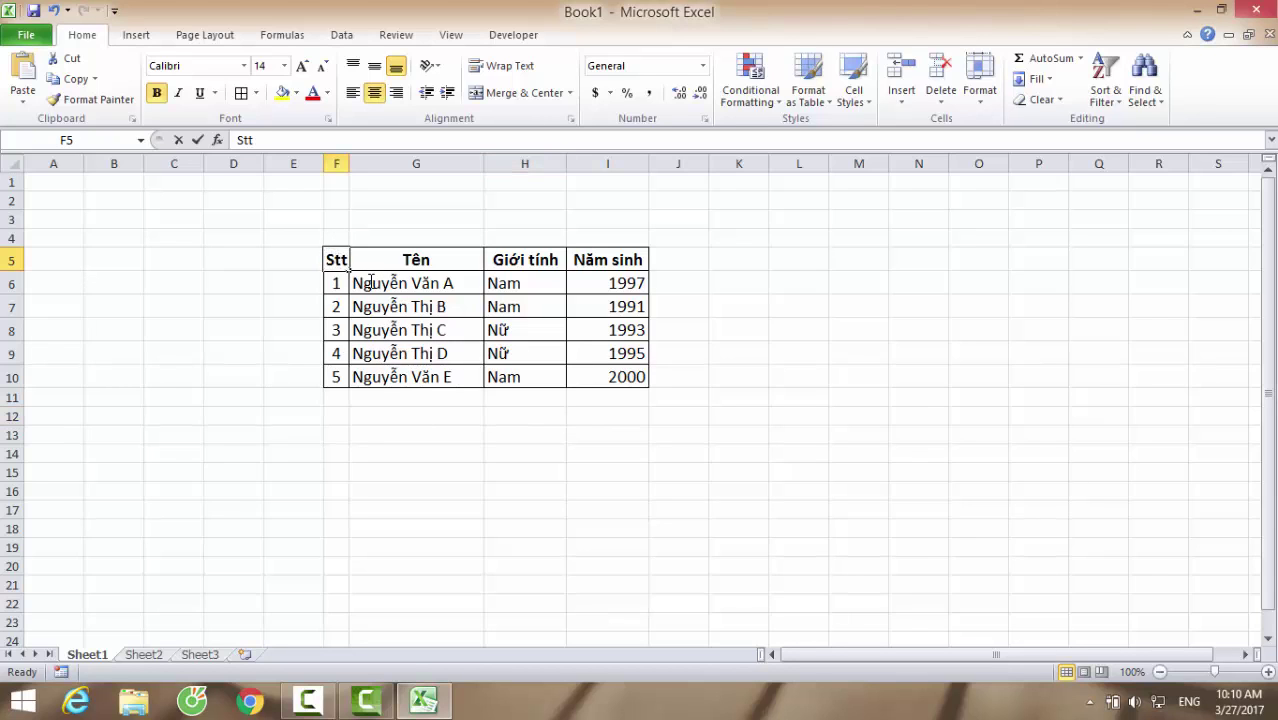
{"action": "left_click", "coordinate": [315, 251]}
{"action": "left_click_drag", "start_coordinate": [336, 260], "coordinate": [640, 374]}
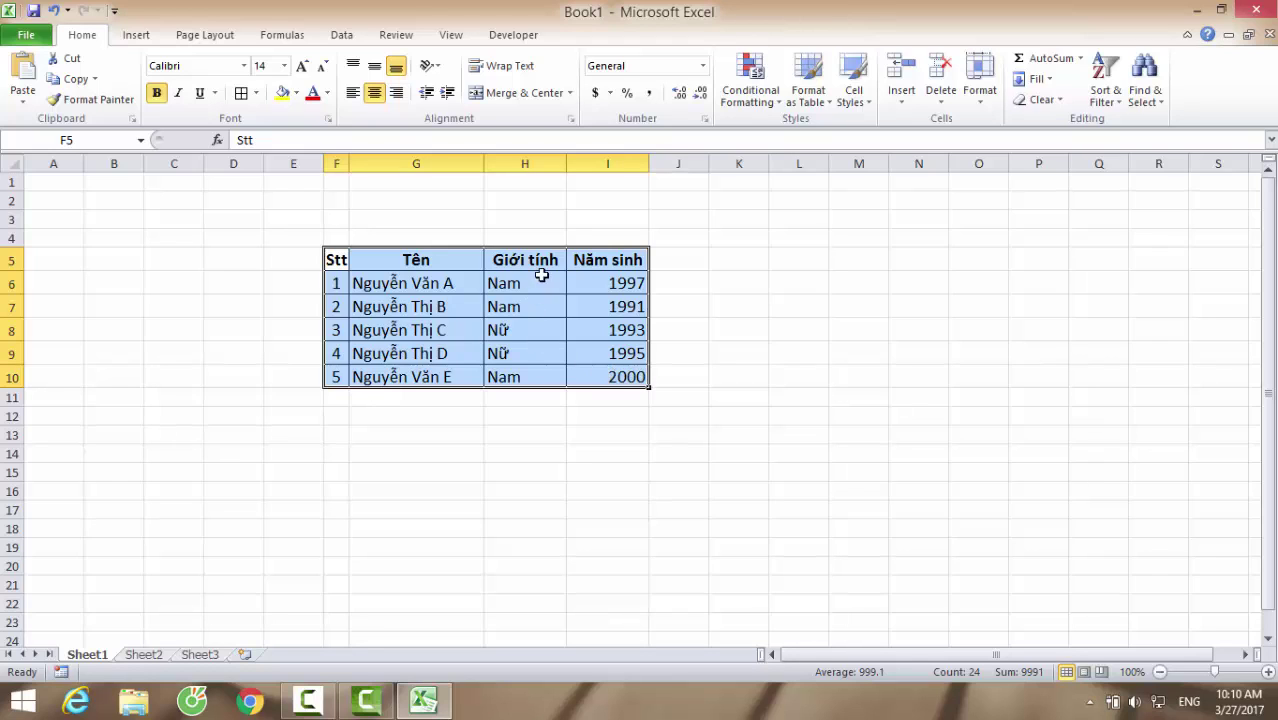
{"action": "left_click", "coordinate": [339, 35]}
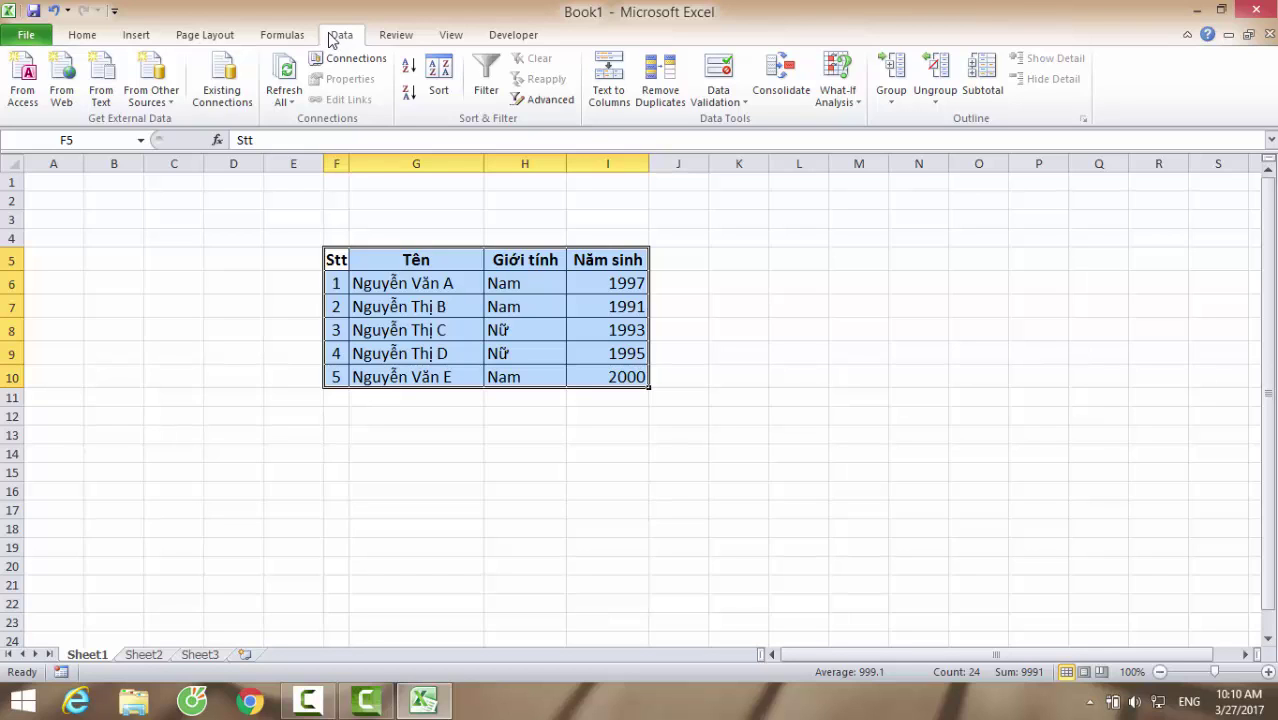
Open the Sort dialog and review its Sort by, Sort On and Order choices, keeping Values, A to Z.
{"action": "left_click", "coordinate": [437, 90]}
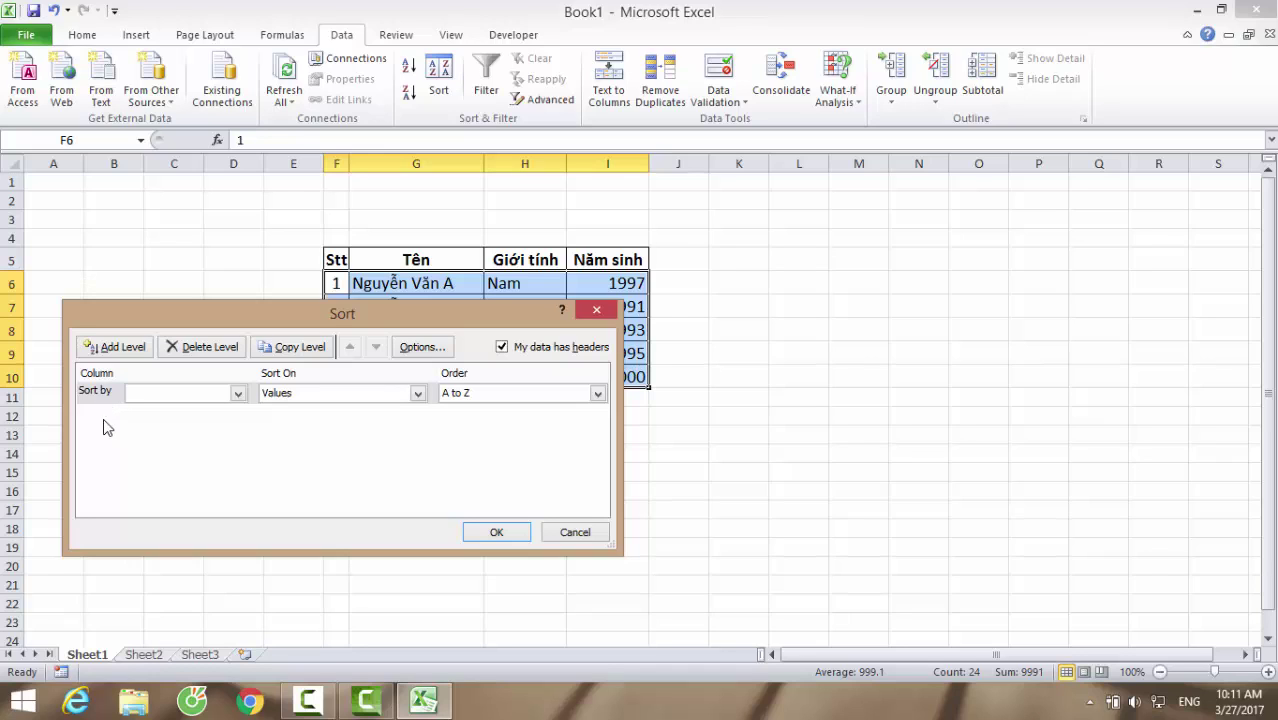
{"action": "left_click", "coordinate": [238, 393]}
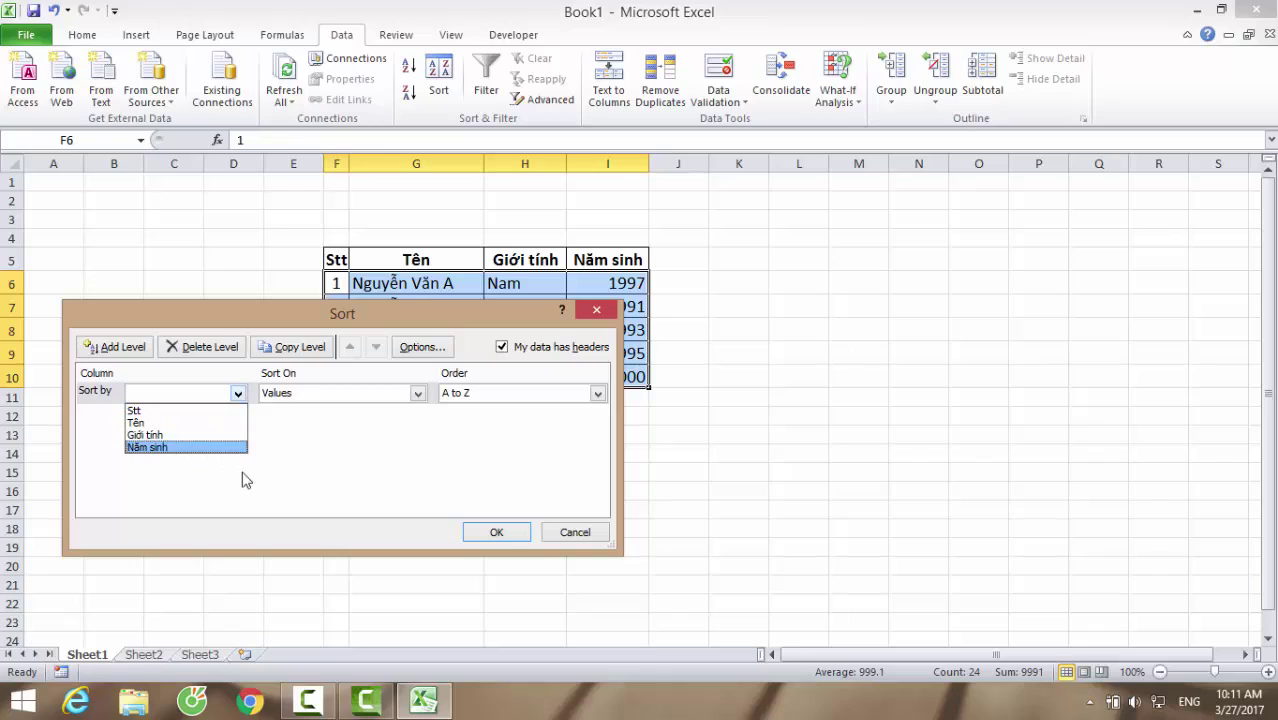
{"action": "left_click", "coordinate": [418, 394]}
{"action": "left_click", "coordinate": [418, 394]}
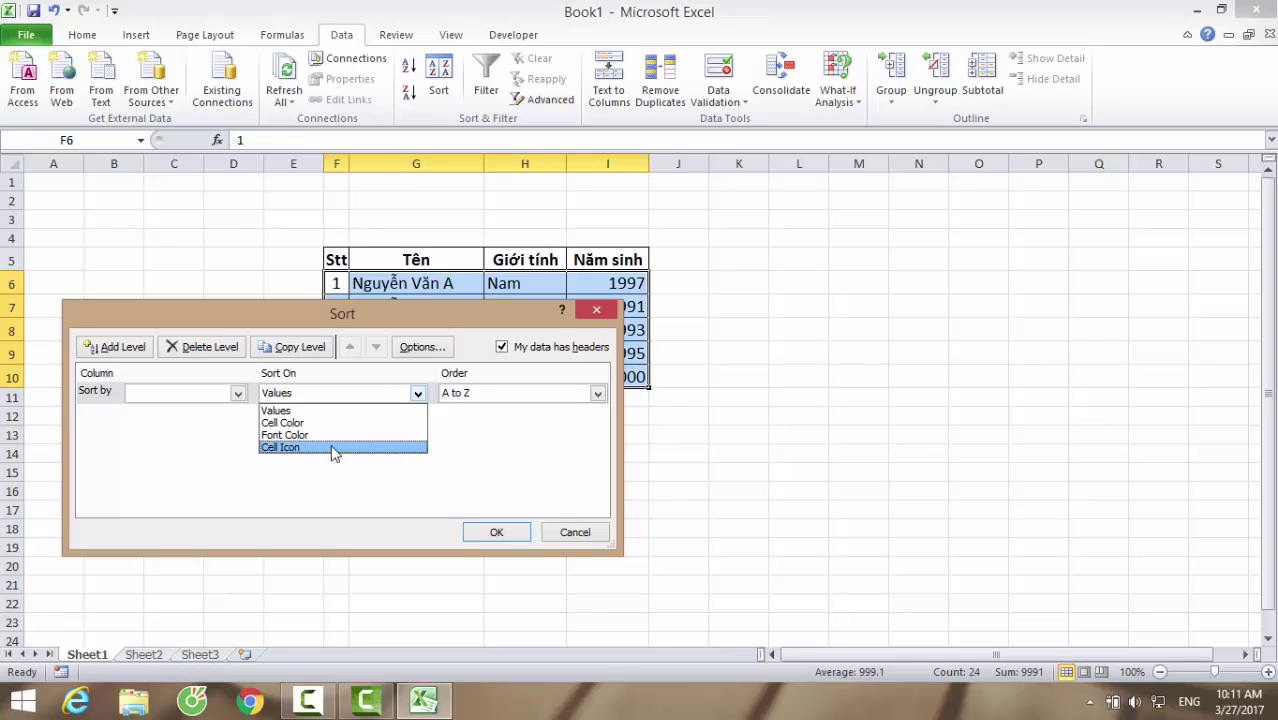
{"action": "left_click", "coordinate": [450, 426]}
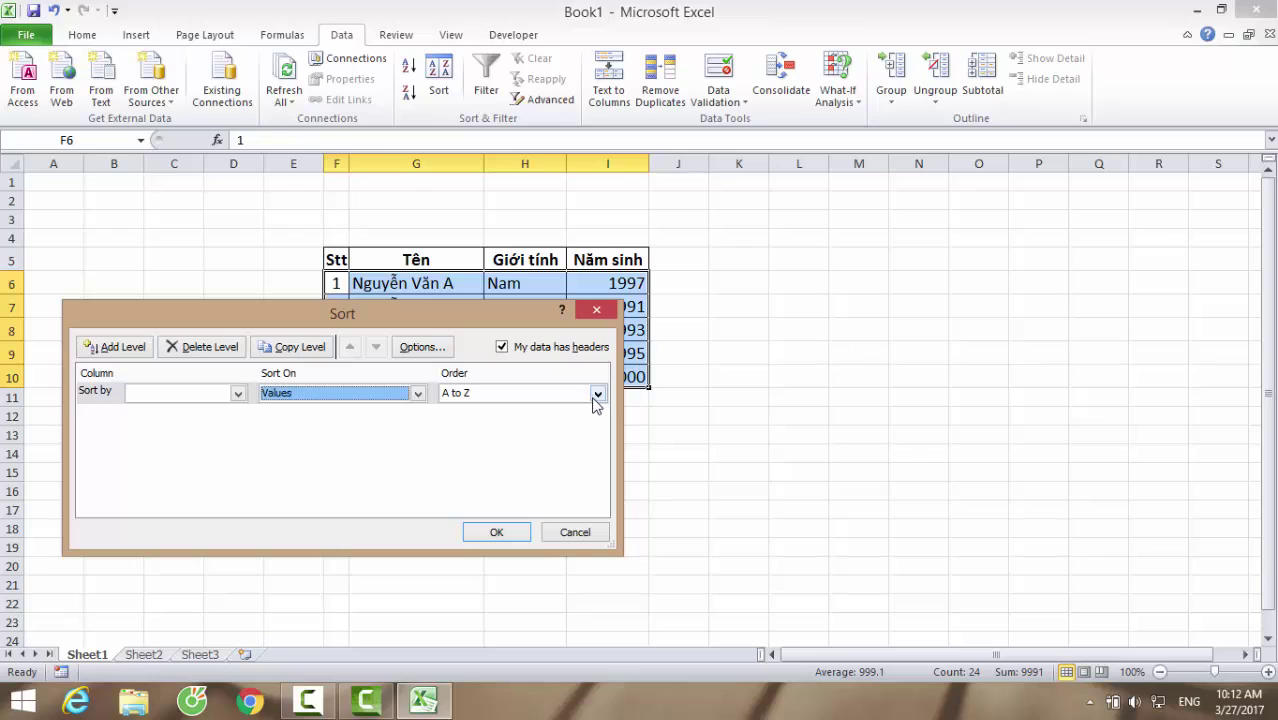
{"action": "left_click", "coordinate": [596, 395]}
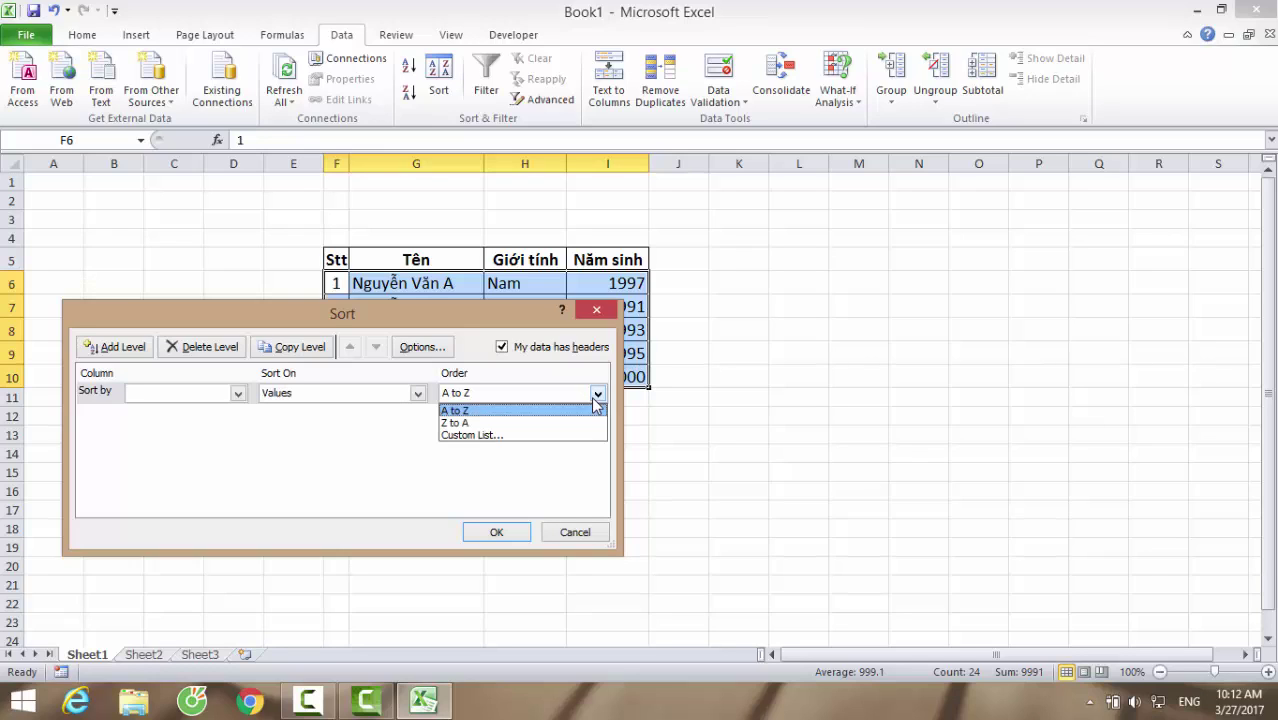
{"action": "left_click", "coordinate": [590, 410]}
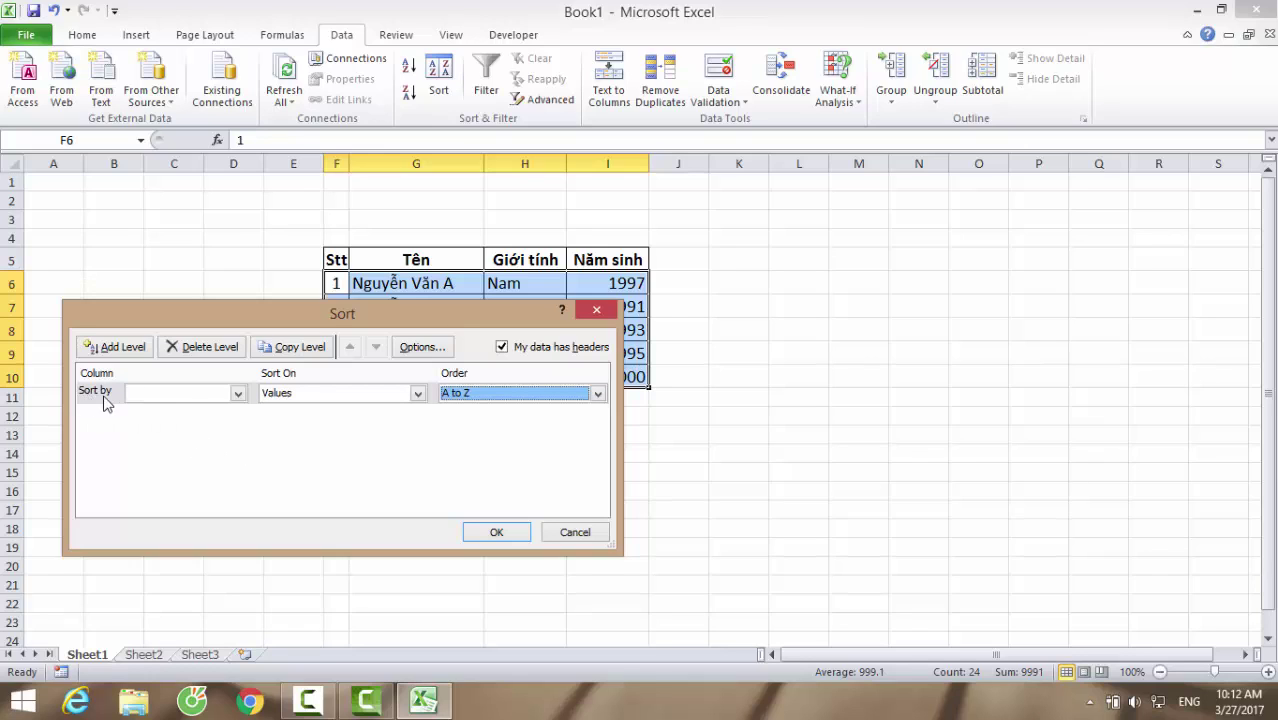
Sort the table by Năm sinh, Smallest to Largest, so 1991 comes first and 2000 last.
{"action": "left_click", "coordinate": [238, 393]}
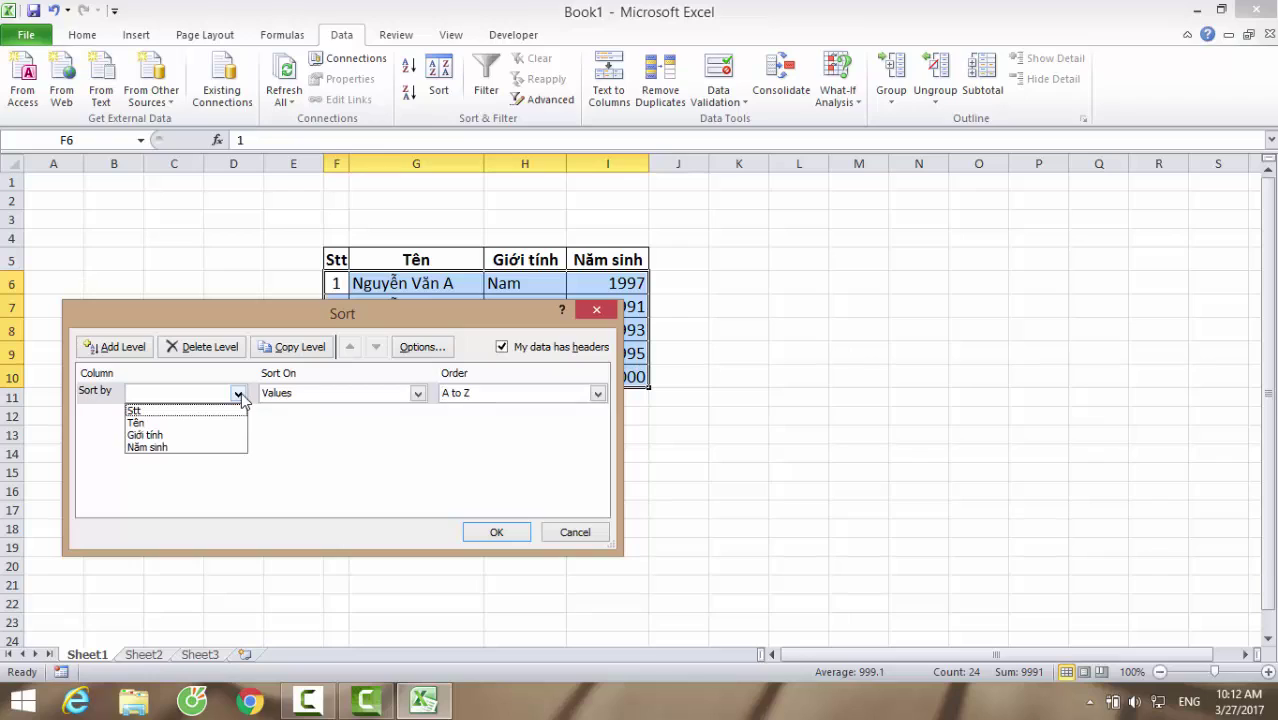
{"action": "left_click", "coordinate": [210, 447]}
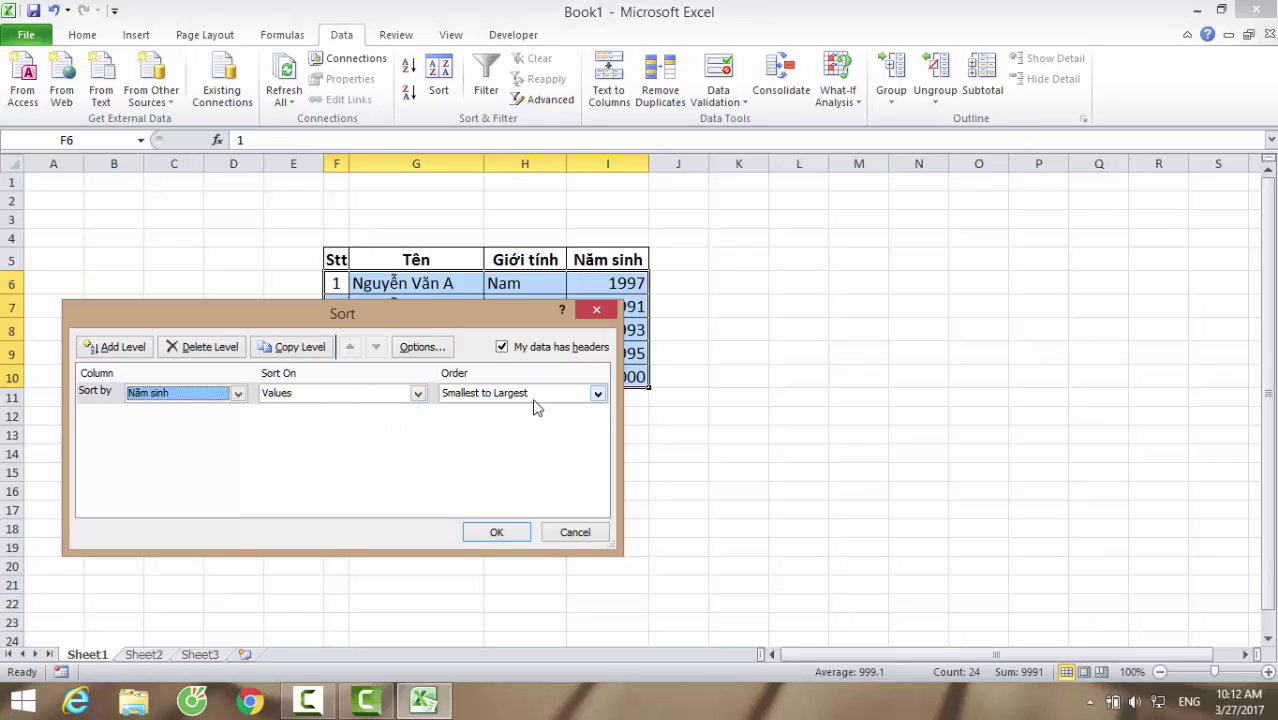
{"action": "left_click", "coordinate": [597, 393]}
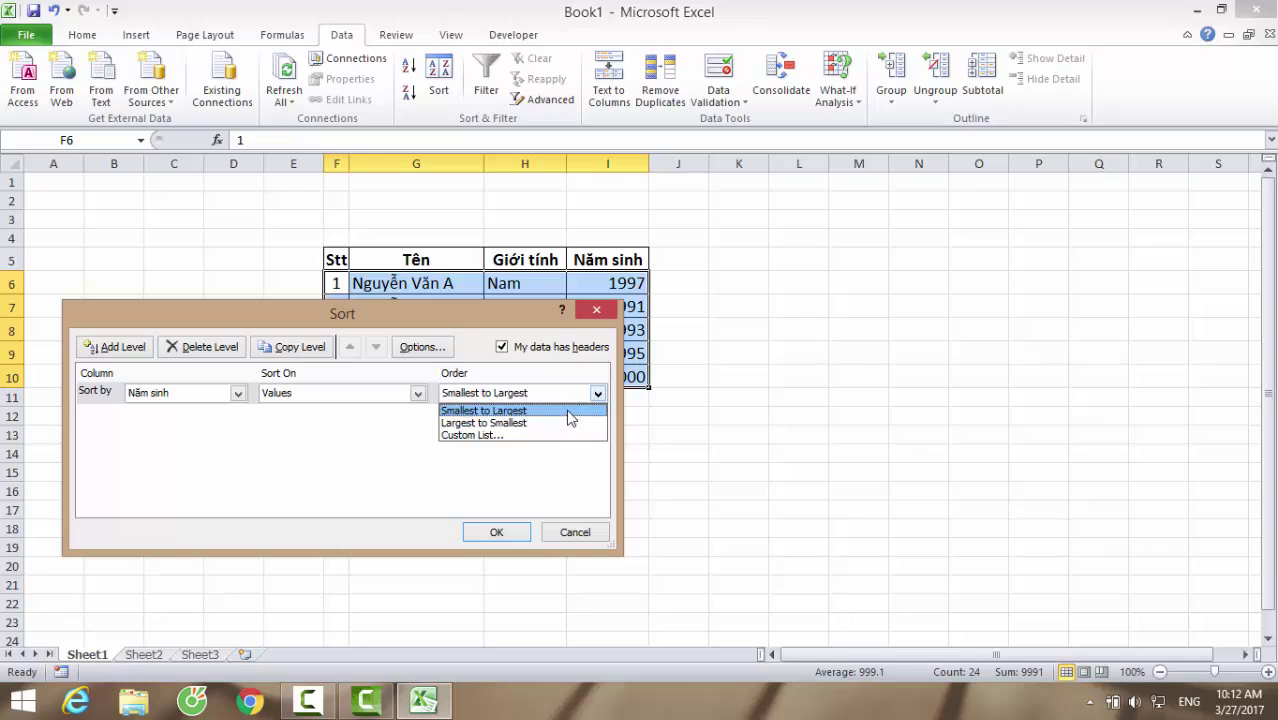
{"action": "left_click", "coordinate": [510, 411]}
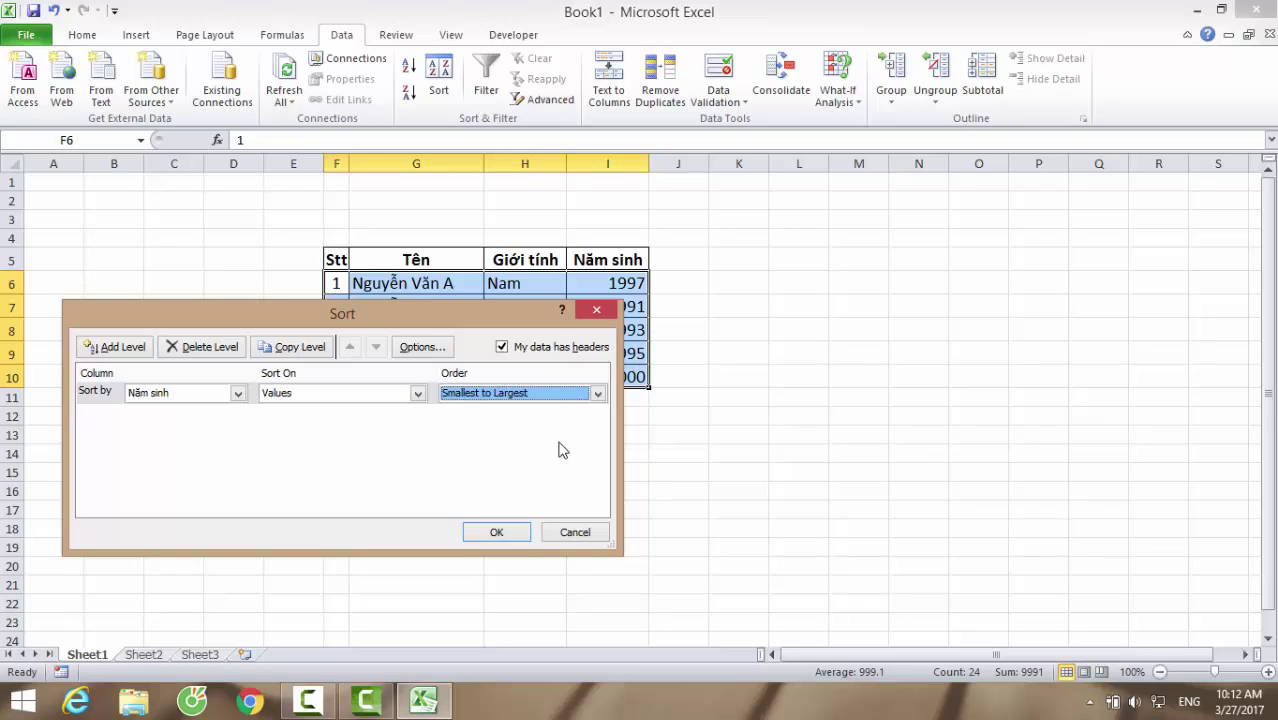
{"action": "left_click", "coordinate": [497, 535]}
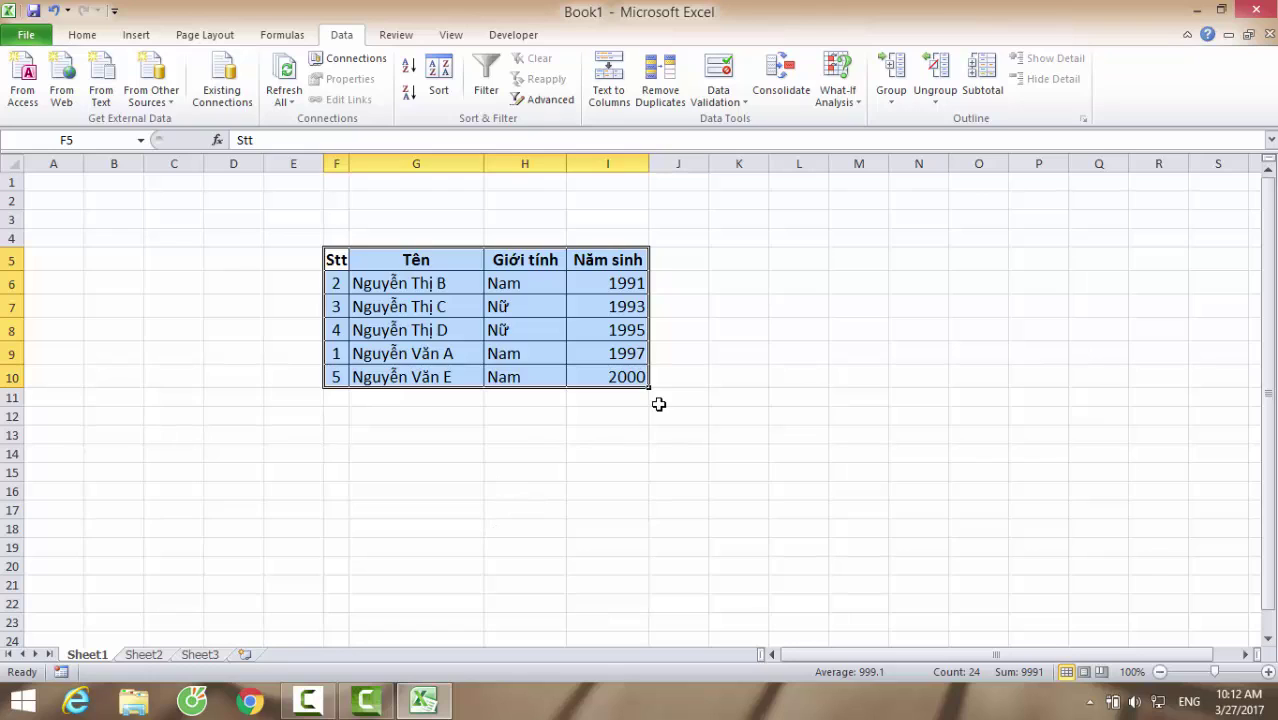
{"action": "left_click", "coordinate": [659, 404]}
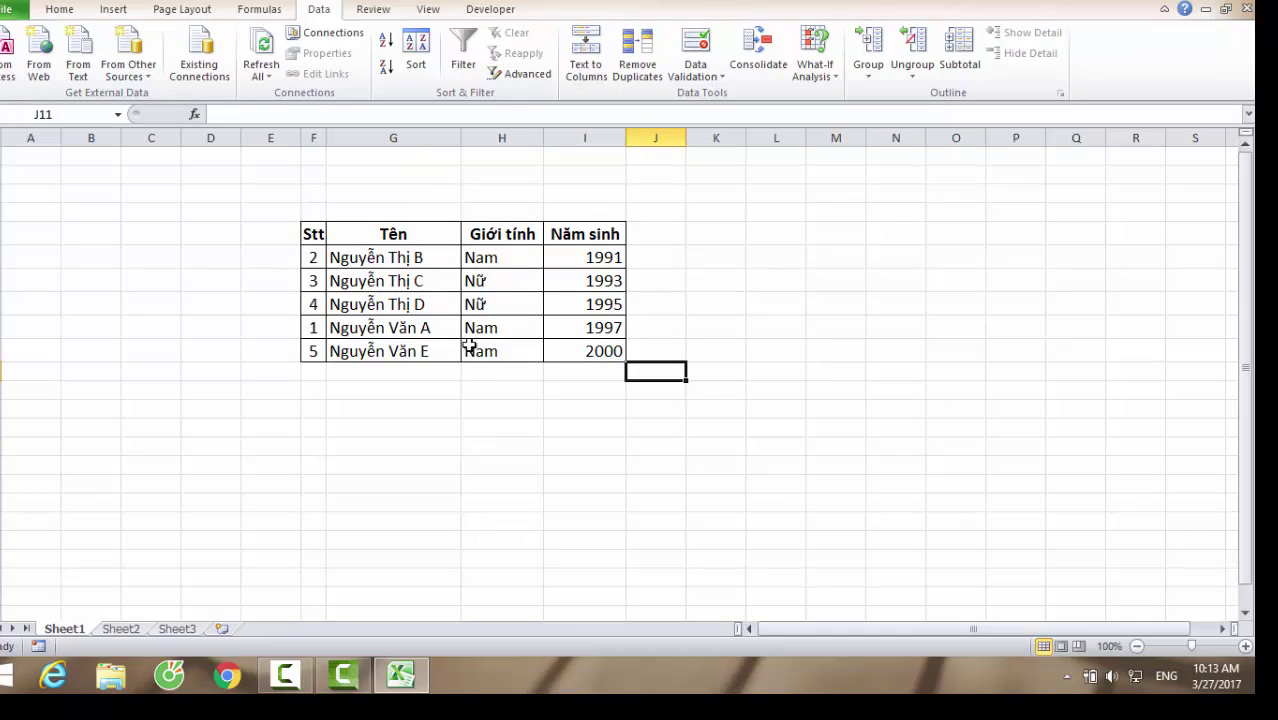
Turn on filter arrows for every header of the F5:I10 student table.
{"action": "mouse_move", "coordinate": [312, 232]}
{"action": "left_mouse_down"}
{"action": "mouse_move", "coordinate": [400, 281]}
{"action": "mouse_move", "coordinate": [613, 343]}
{"action": "mouse_move", "coordinate": [628, 365]}
{"action": "mouse_move", "coordinate": [622, 356]}
{"action": "left_mouse_up"}
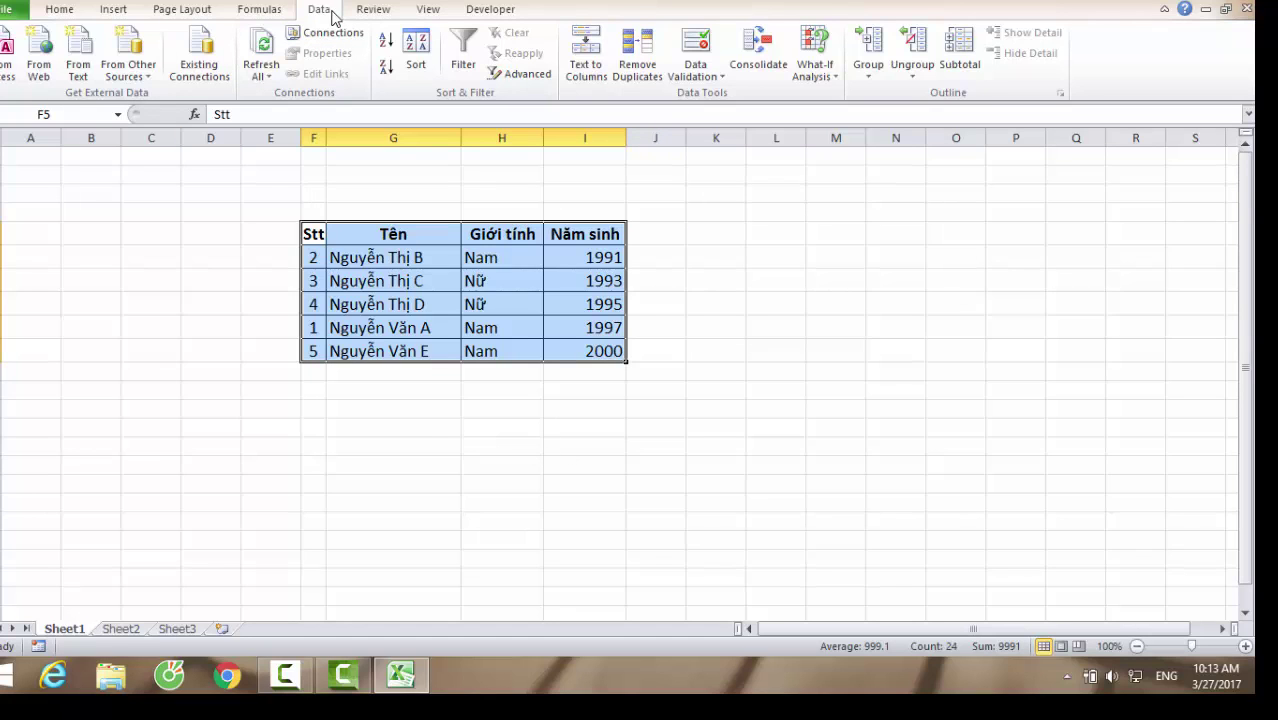
{"action": "left_click", "coordinate": [464, 60]}
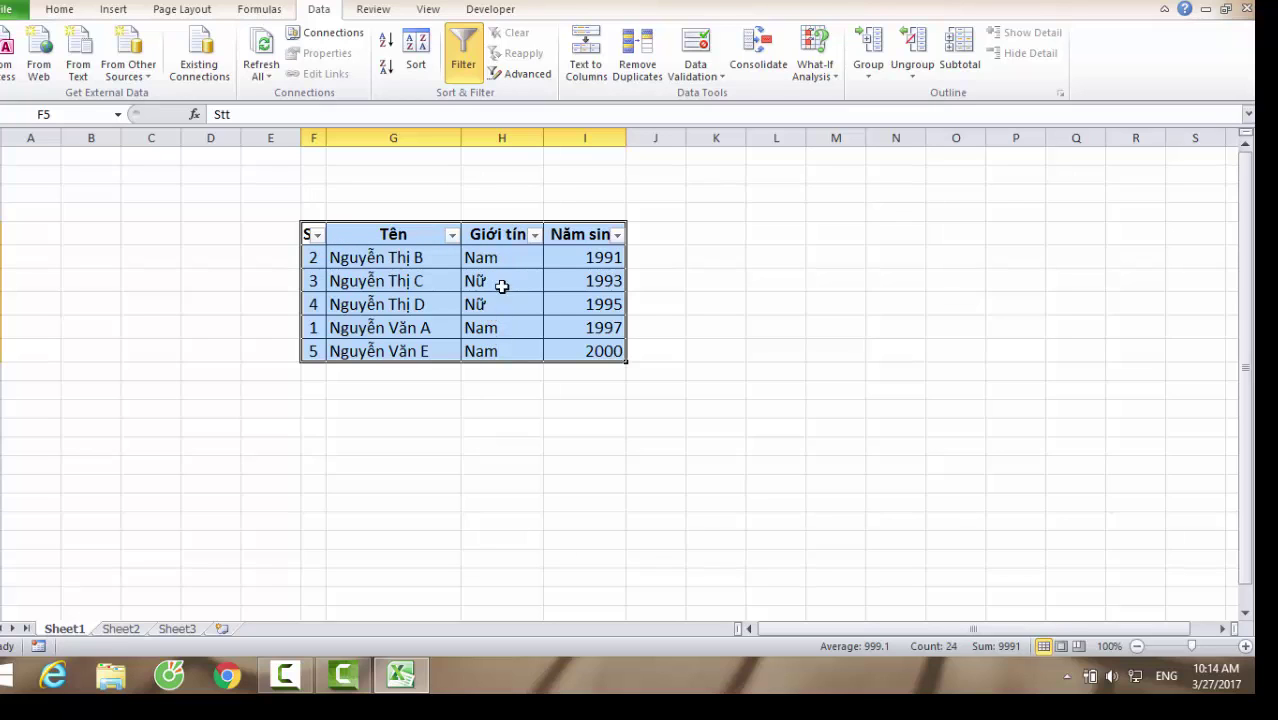
Filter Giới tính to Nữ only by unchecking Nam, then show the Windows desktop.
{"action": "left_click", "coordinate": [535, 236]}
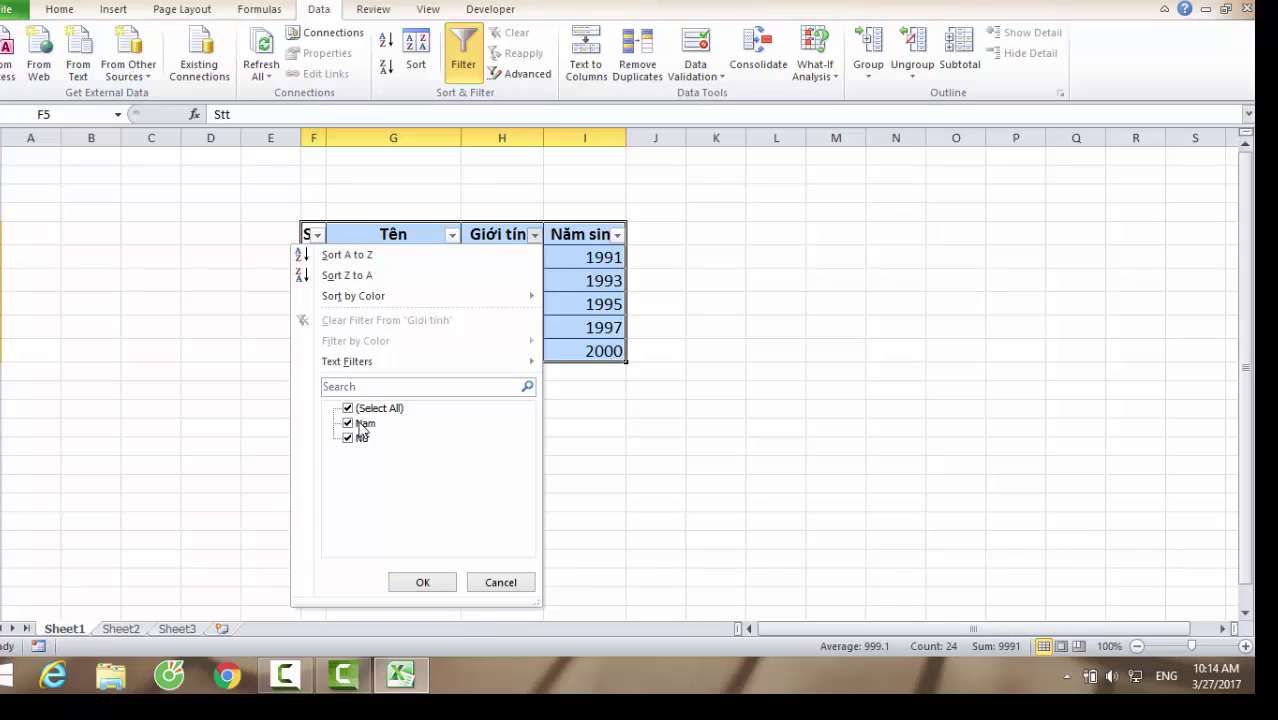
{"action": "left_click", "coordinate": [347, 424]}
{"action": "left_click", "coordinate": [418, 584]}
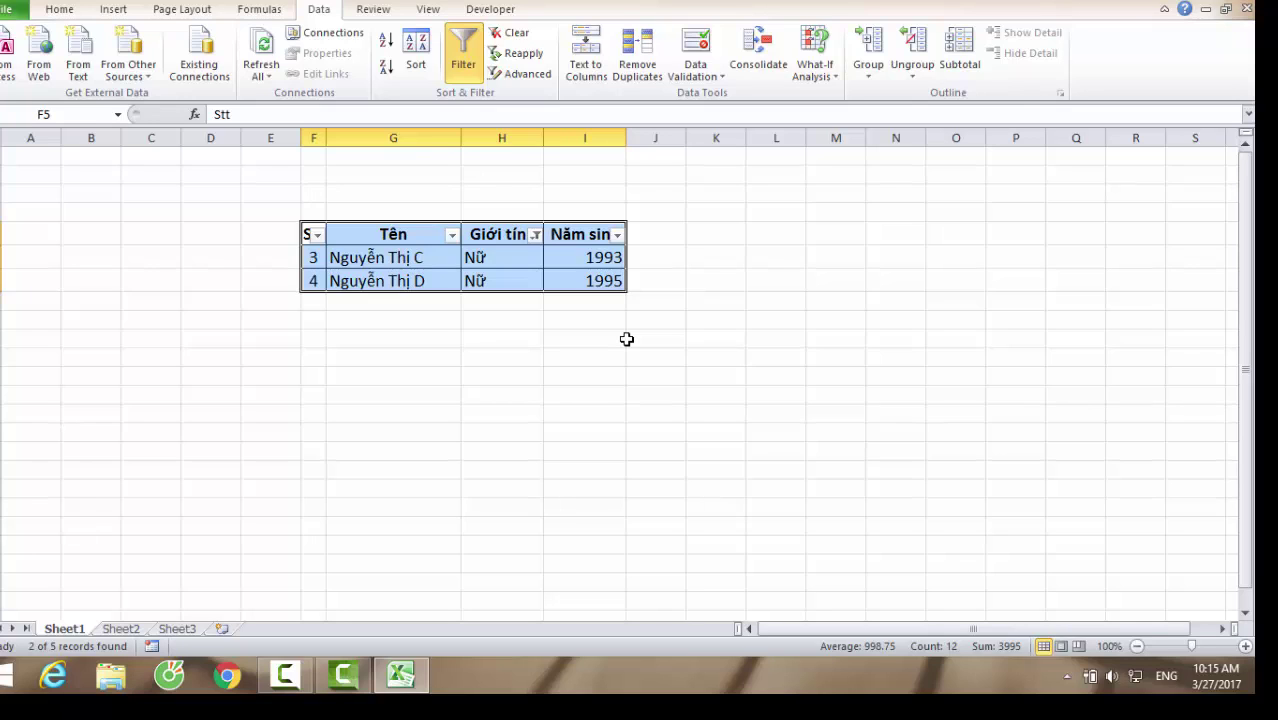
{"action": "key", "text": "super+d"}
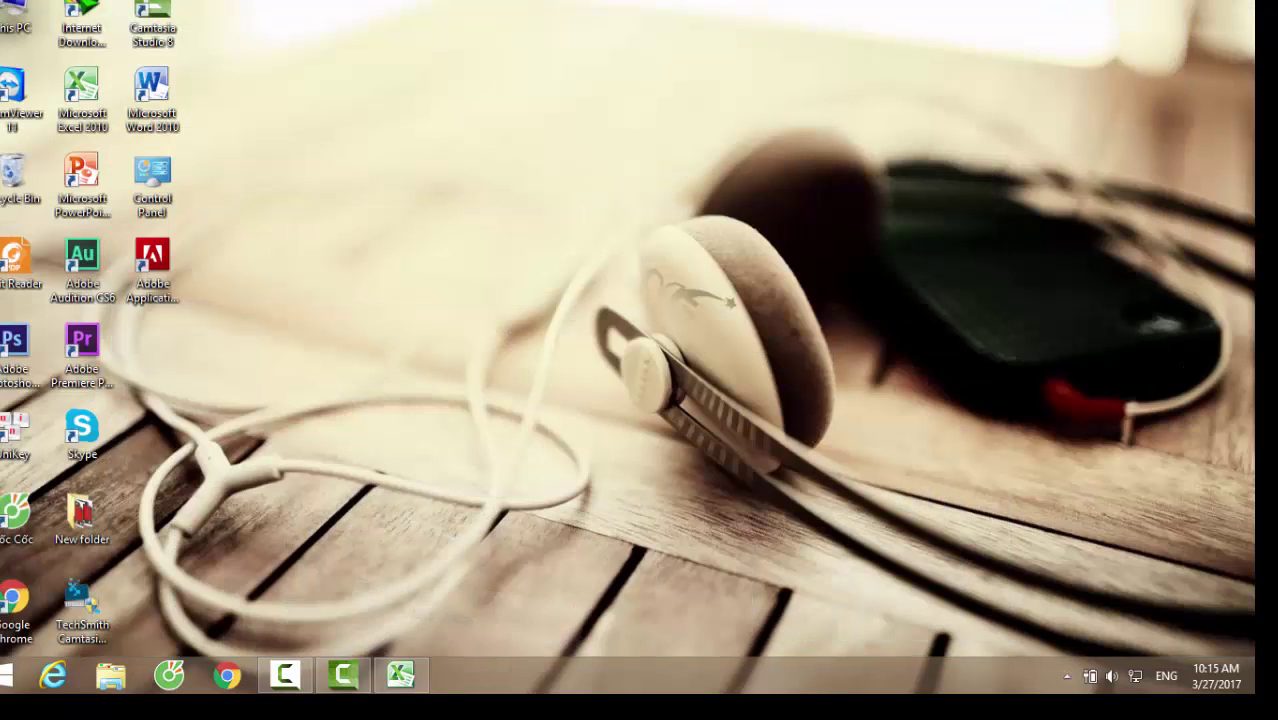